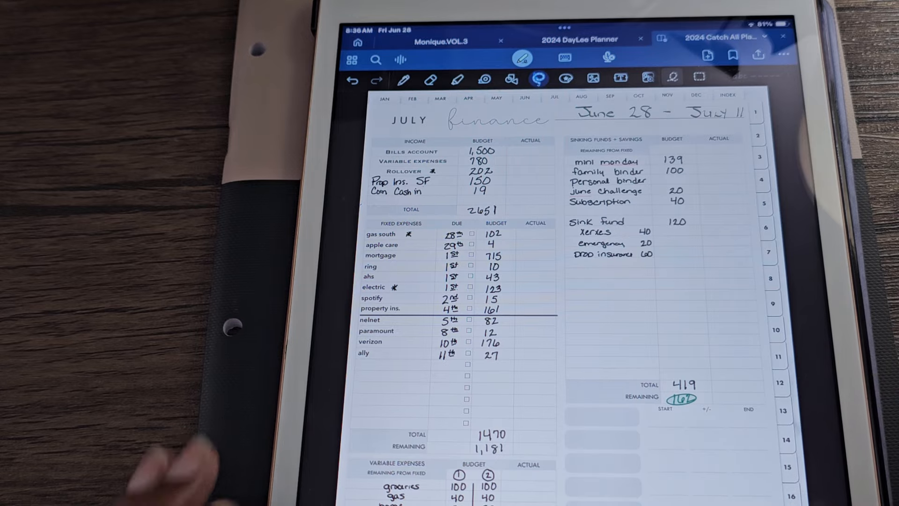
scroll(633, 281, "up", 5)
scroll(633, 316, "up", 3)
scroll(632, 316, "right", 3)
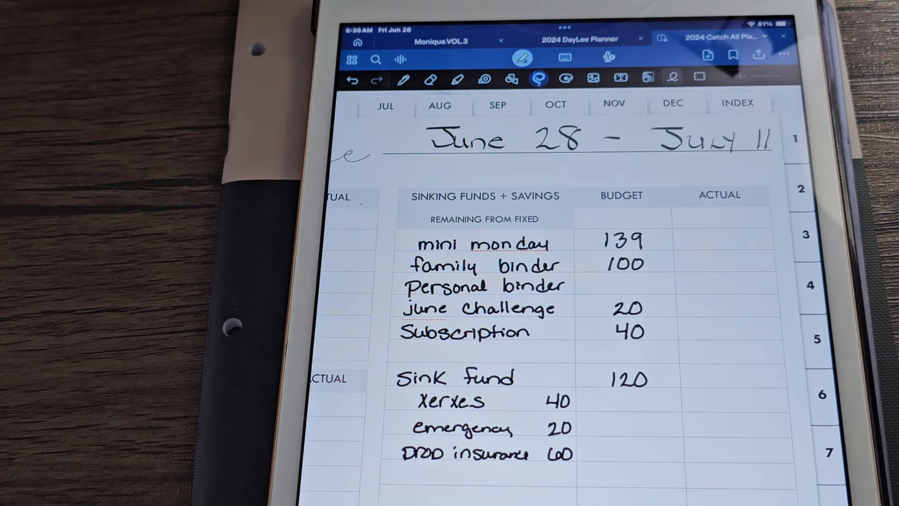
scroll(562, 296, "left", 5)
scroll(562, 295, "left", 4)
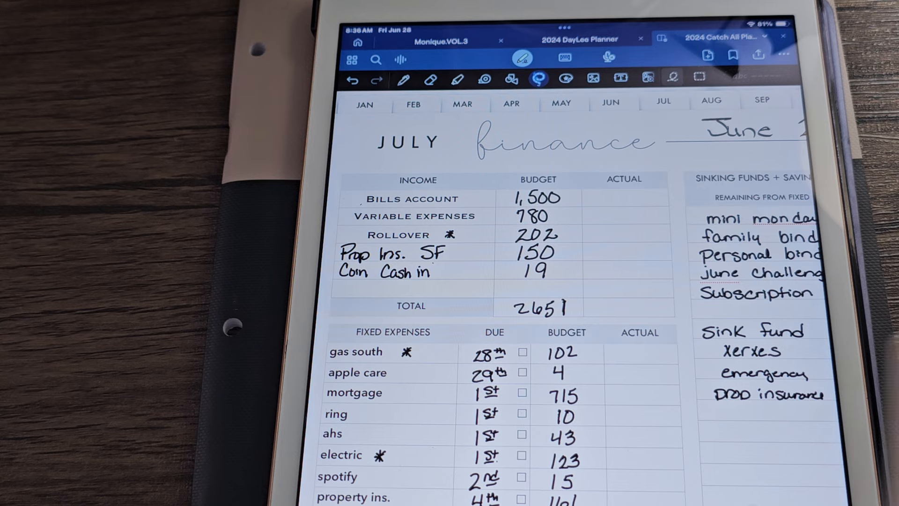
scroll(563, 316, "down", 1)
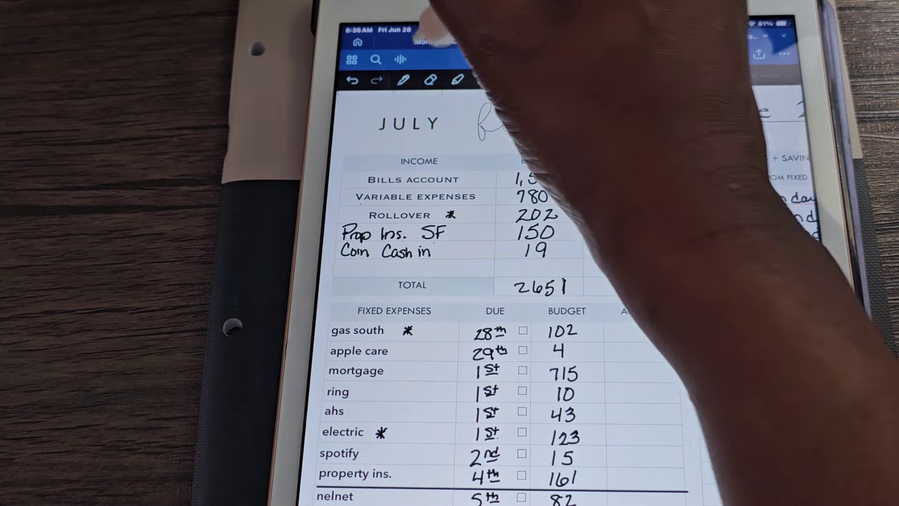
- In the 2024 DayLee Planner, jump through the monthly calendars to the June calendar of bill dates
left_click(580, 39)
left_click(458, 78)
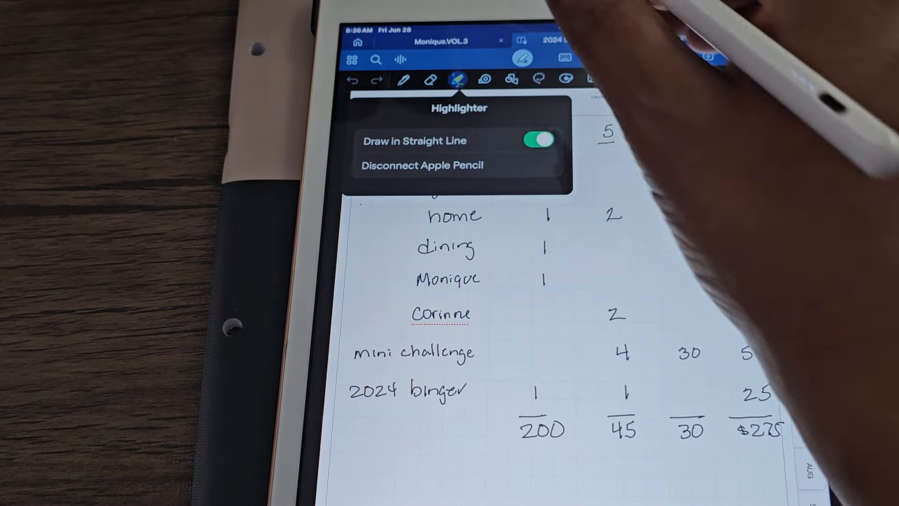
left_click(643, 144)
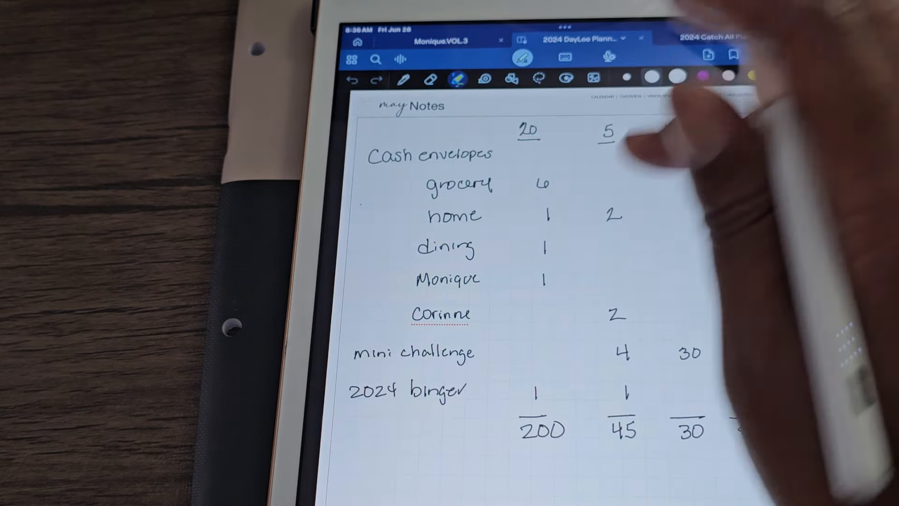
left_click(522, 58)
scroll(562, 281, "down", 1)
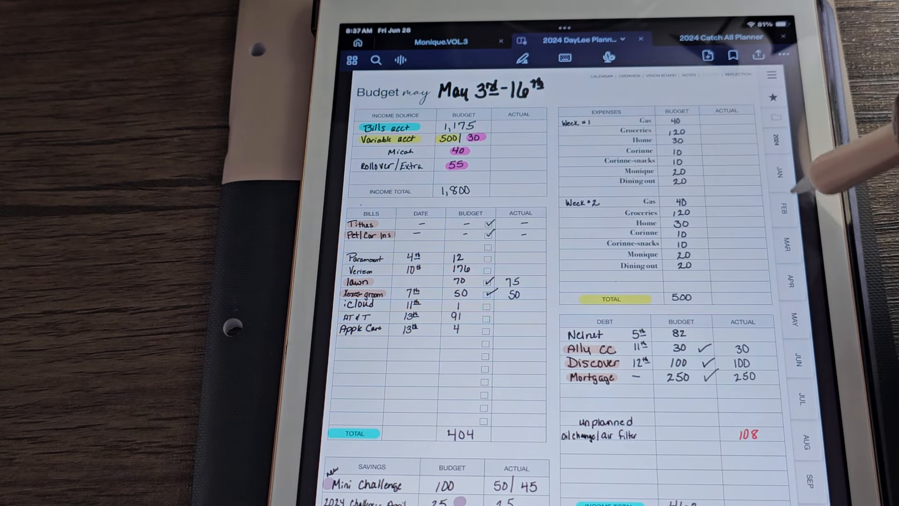
left_click(780, 173)
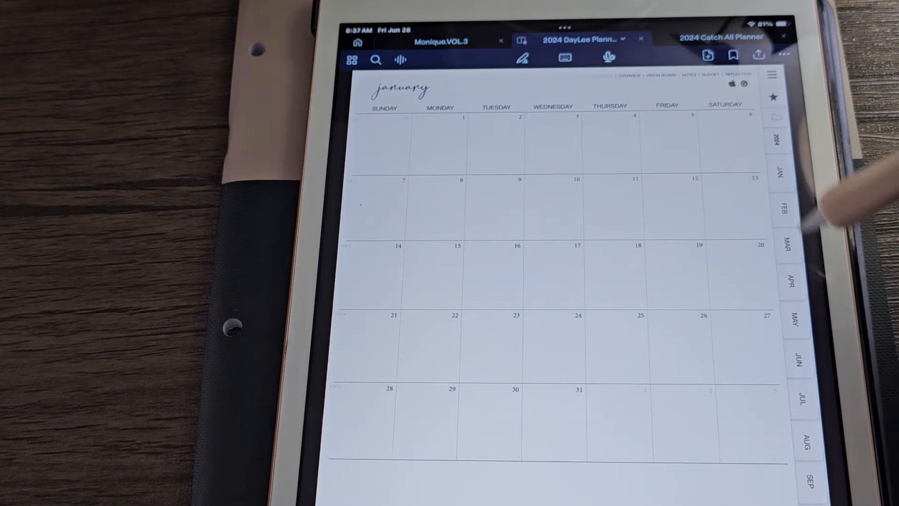
left_click(798, 359)
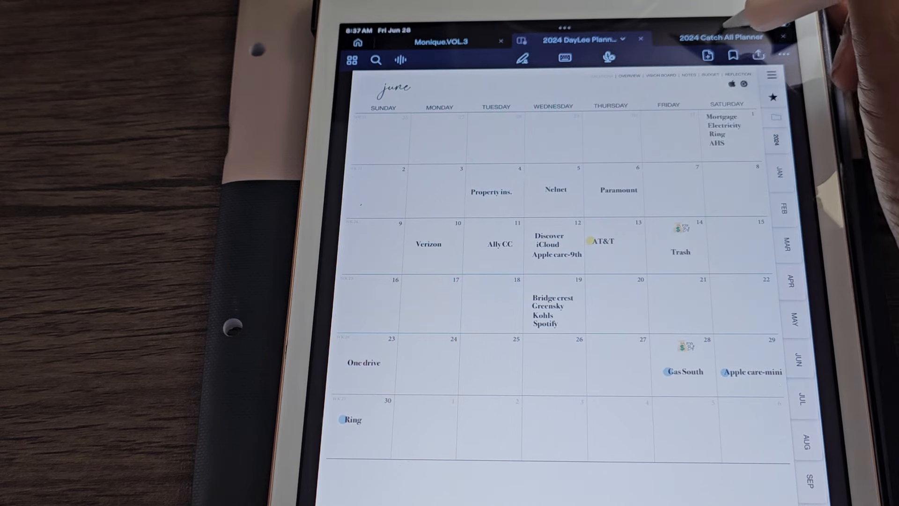
- Return to the Catch All Planner and close the DayLee Planner and Monique.VOL.3 notebooks
left_click(722, 37)
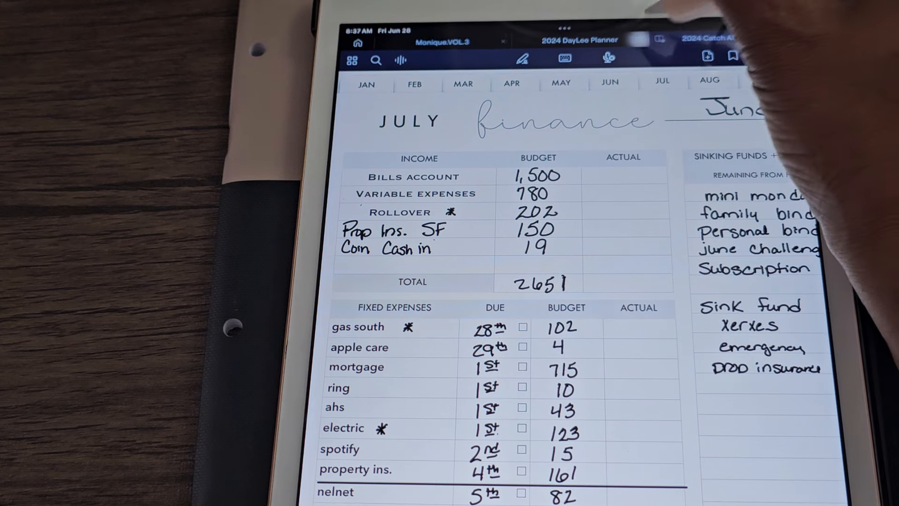
left_click(641, 40)
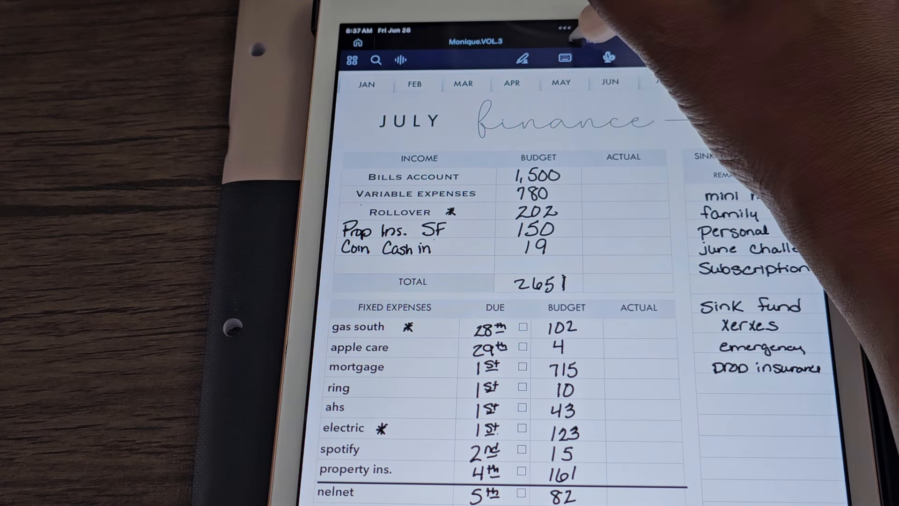
left_click(571, 40)
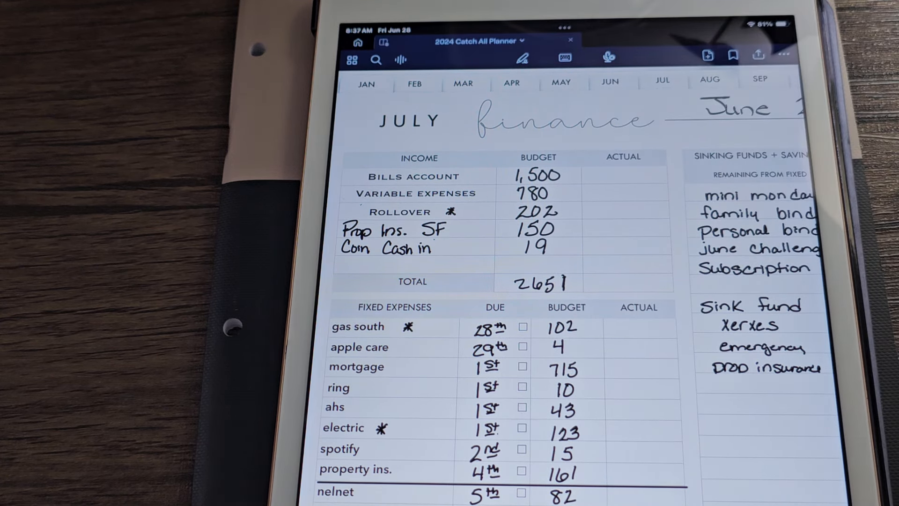
scroll(777, 299, "down", 2)
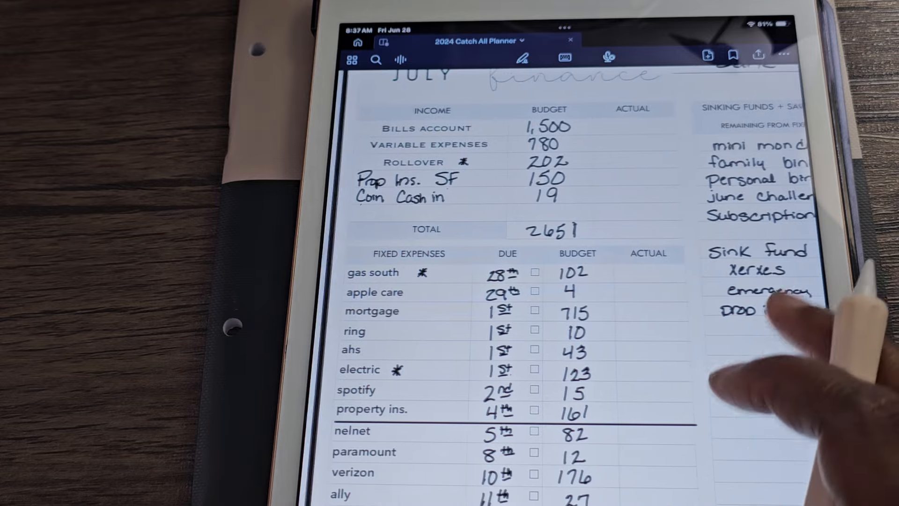
scroll(776, 299, "down", 3)
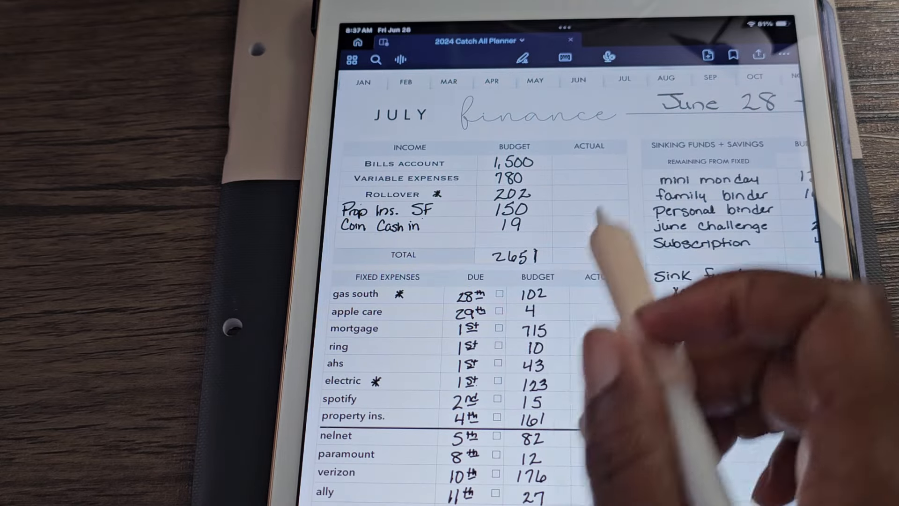
- Show the handwriting toolbar and select the pen on the July finance page
left_click(523, 58)
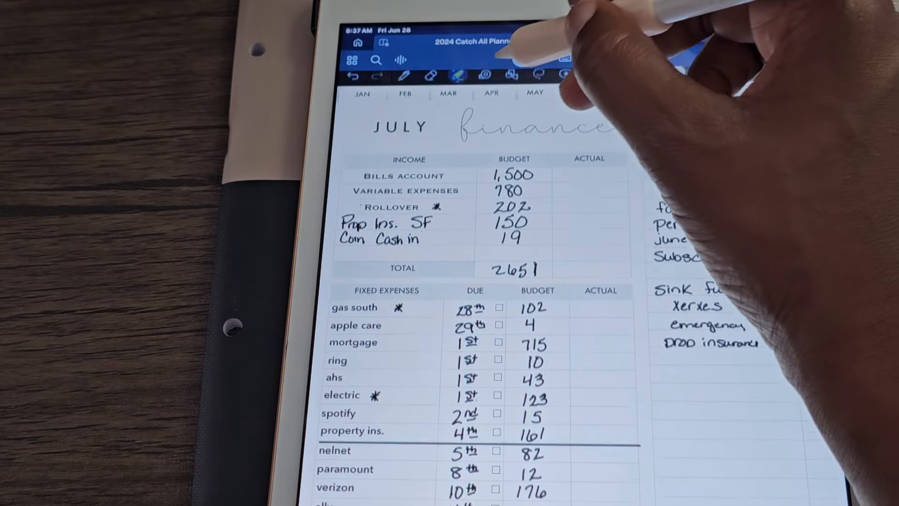
left_click(403, 77)
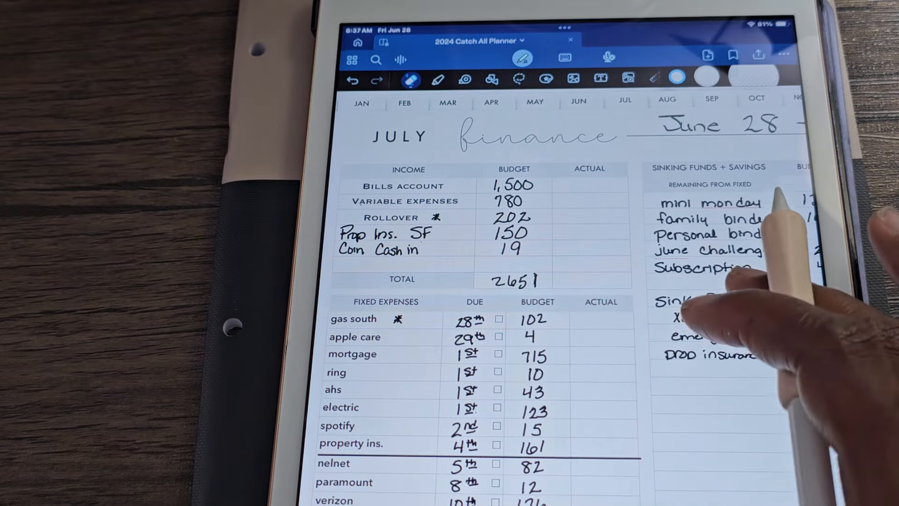
scroll(562, 295, "down", 3)
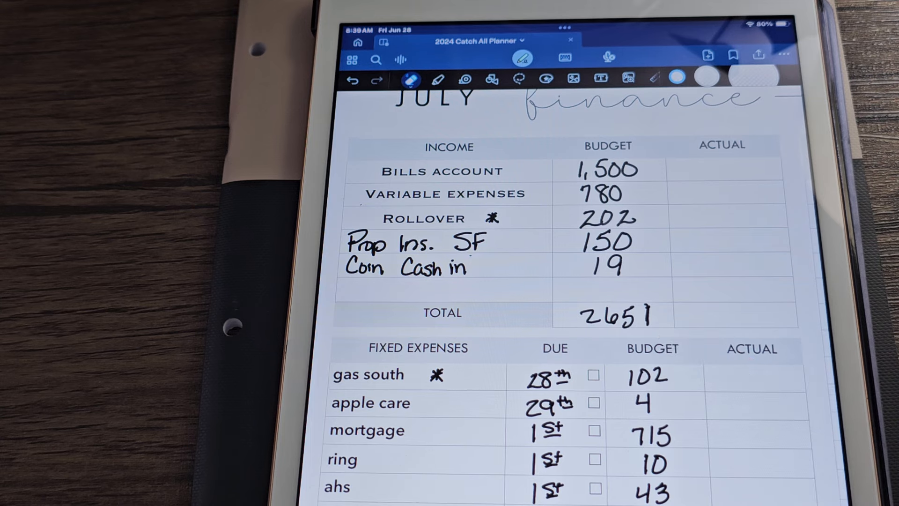
scroll(759, 421, "down", 3)
scroll(759, 421, "down", 2)
scroll(758, 407, "down", 2)
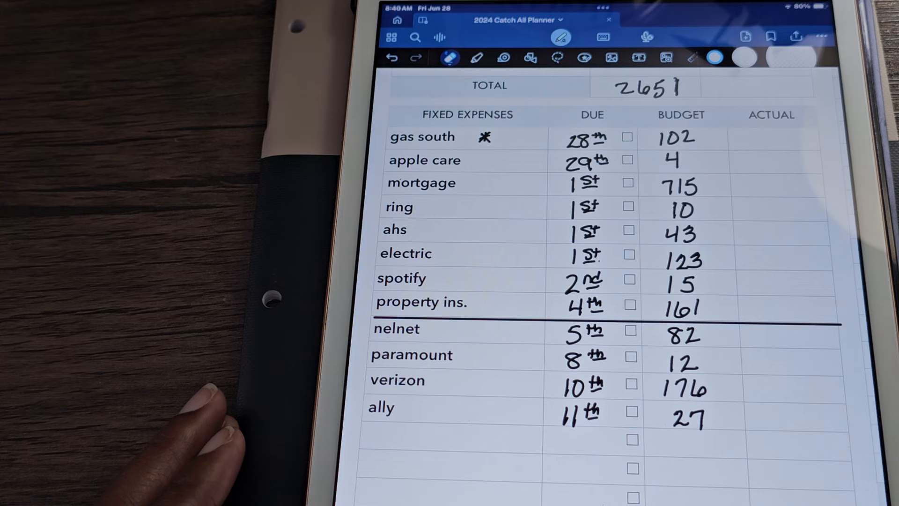
scroll(632, 281, "down", 10)
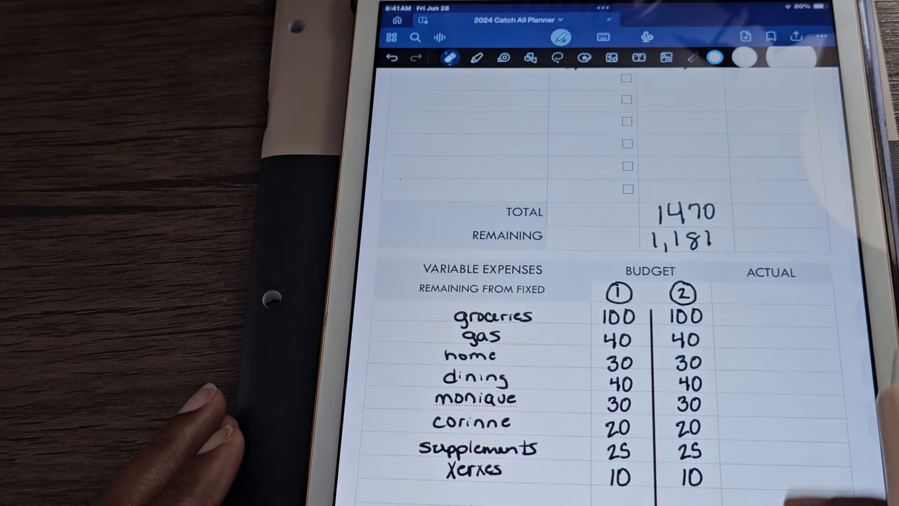
scroll(633, 282, "up", 5)
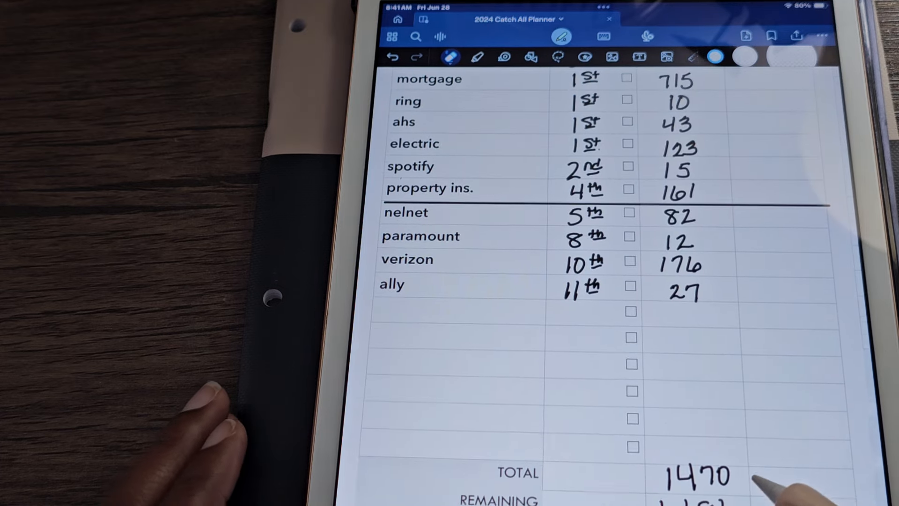
scroll(801, 457, "down", 2)
scroll(801, 457, "down", 2)
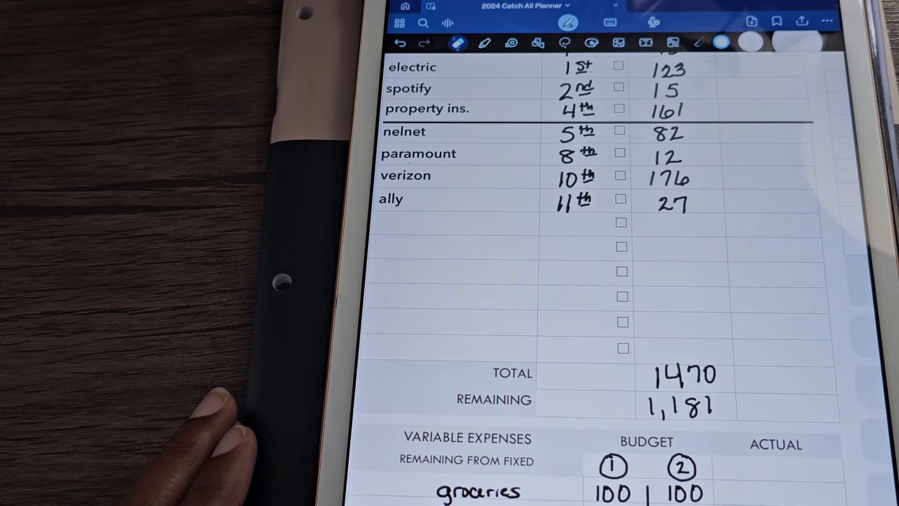
scroll(829, 352, "down", 3)
scroll(829, 351, "down", 2)
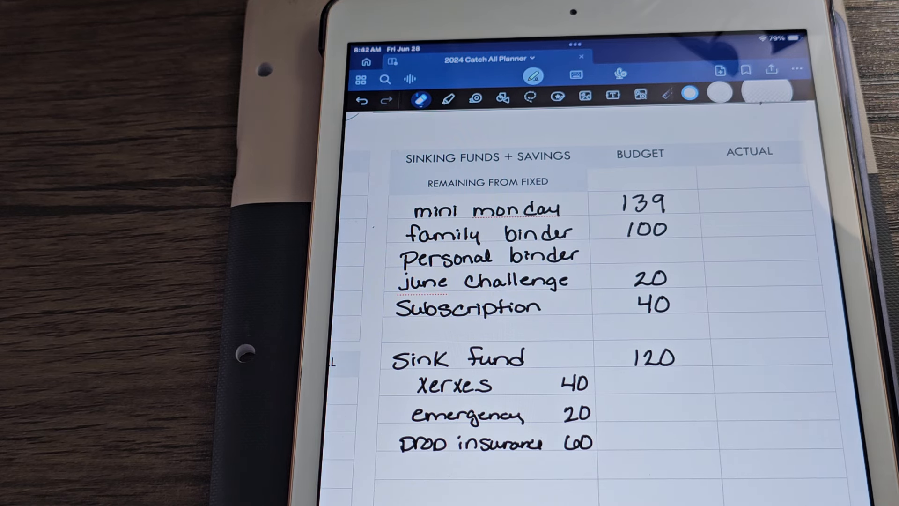
scroll(801, 383, "down", 10)
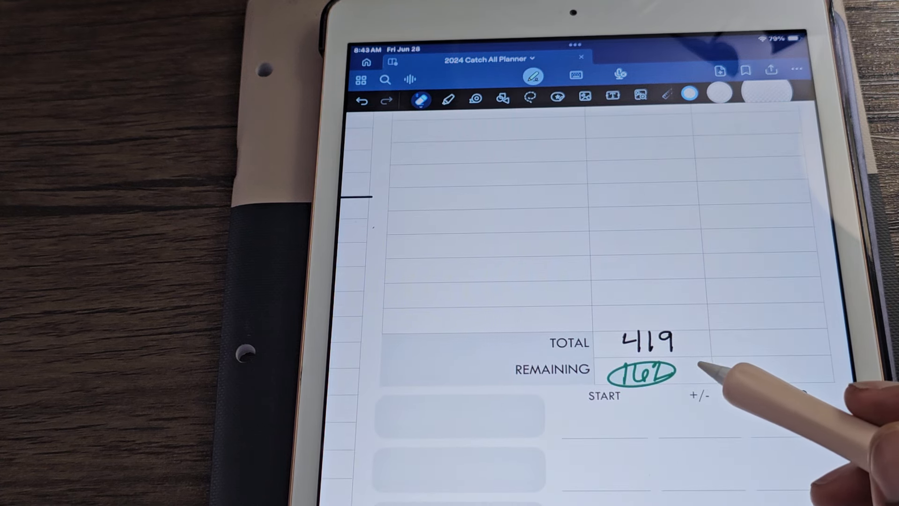
scroll(705, 367, "down", 5)
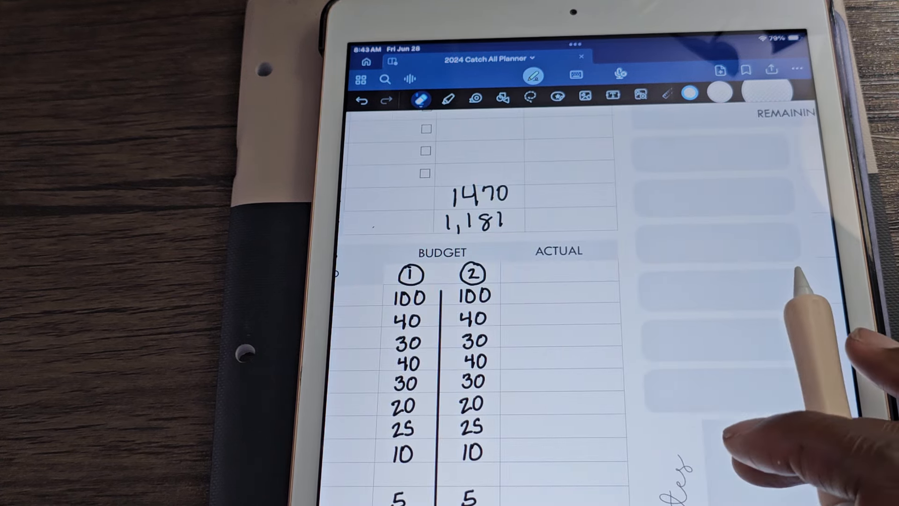
scroll(590, 302, "right", 5)
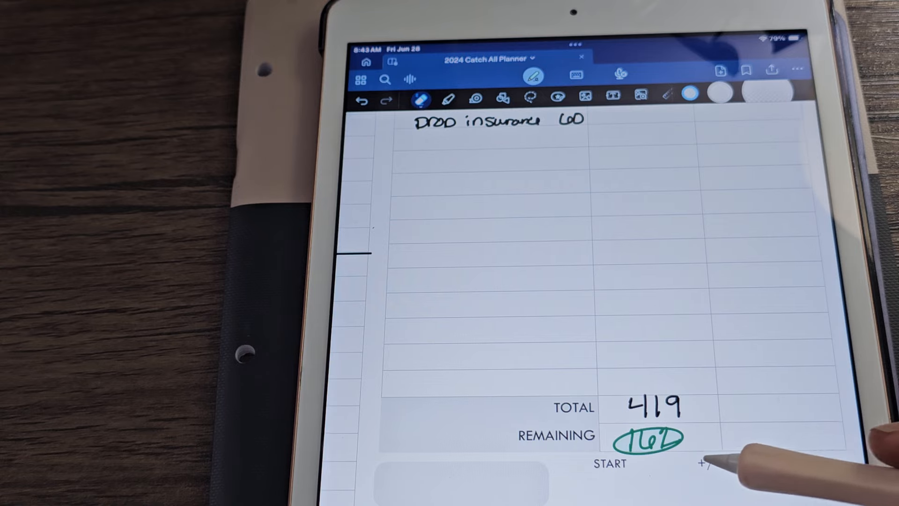
scroll(633, 281, "down", 5)
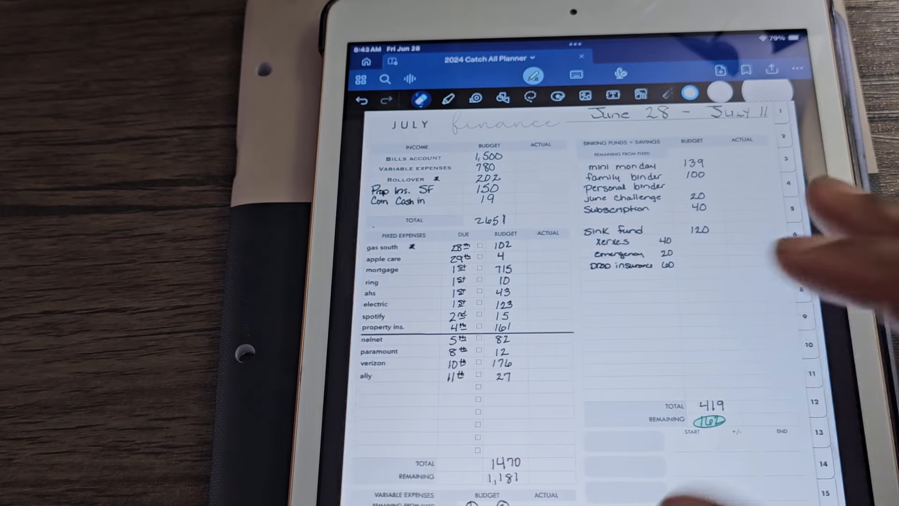